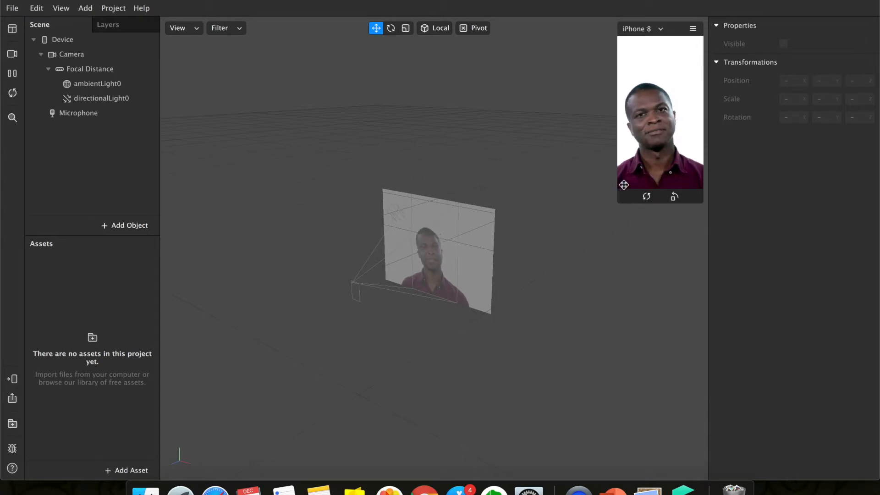
Switch the preview feed to the built-in FaceTime HD Camera and resize the iPhone 8 simulator to a medium size
left_click_drag(620, 200, 571, 358)
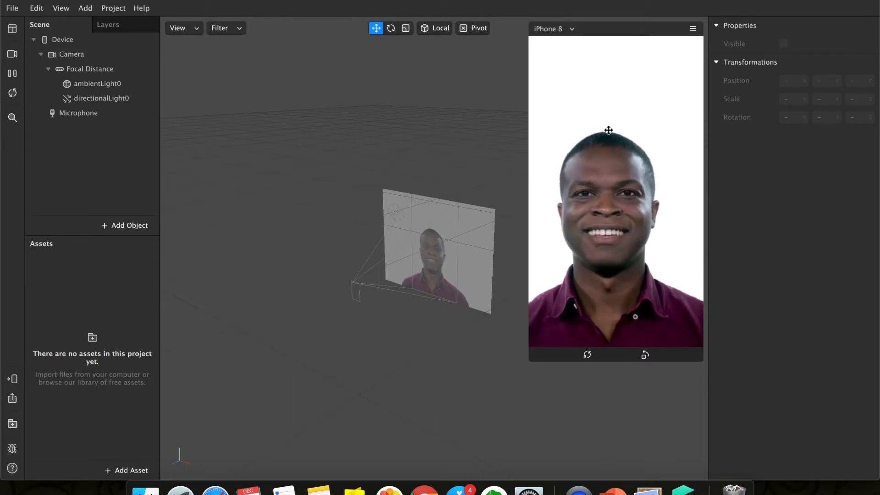
left_click(13, 55)
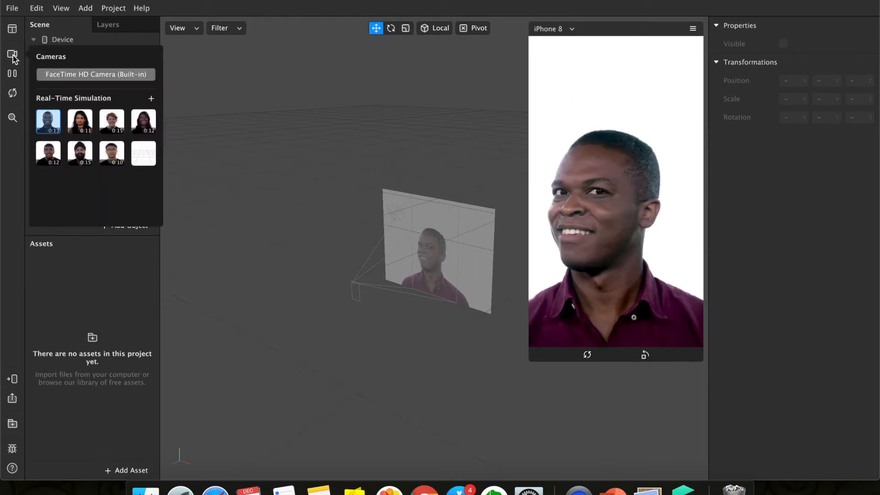
left_click(61, 75)
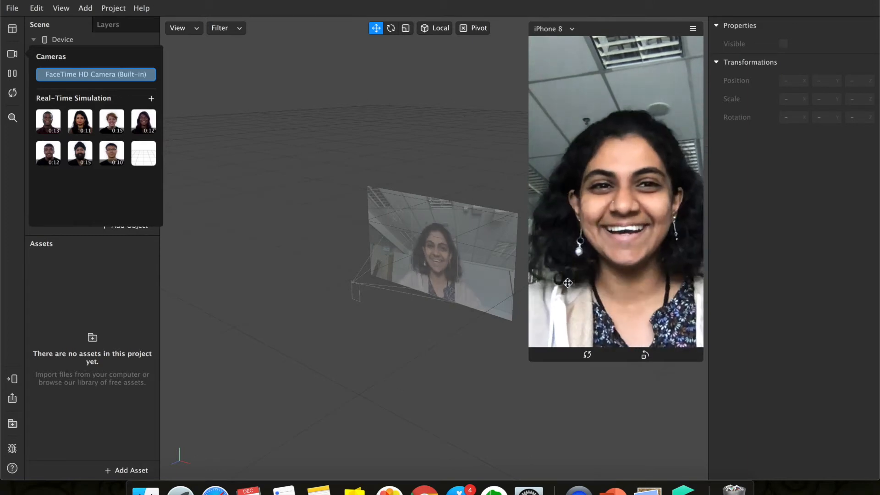
left_click_drag(532, 361, 612, 229)
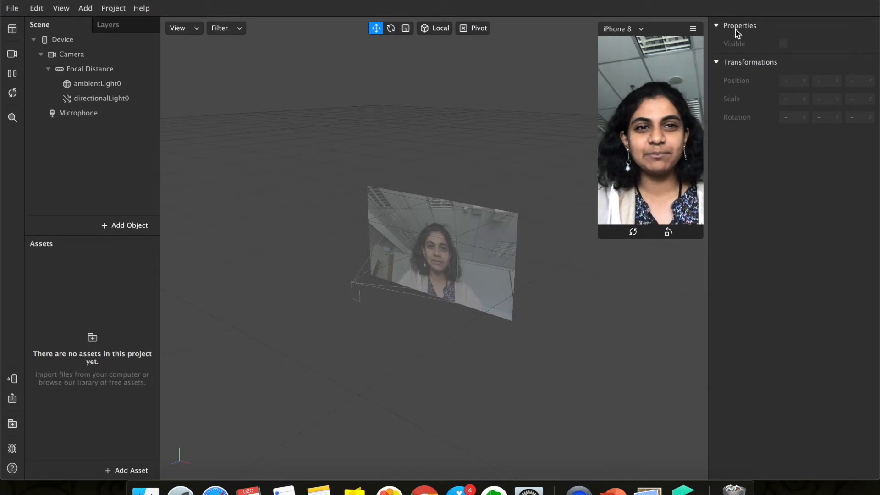
Check the properties of the ambient and directional lights, and insert a Face Tracker into the scene
left_click(84, 87)
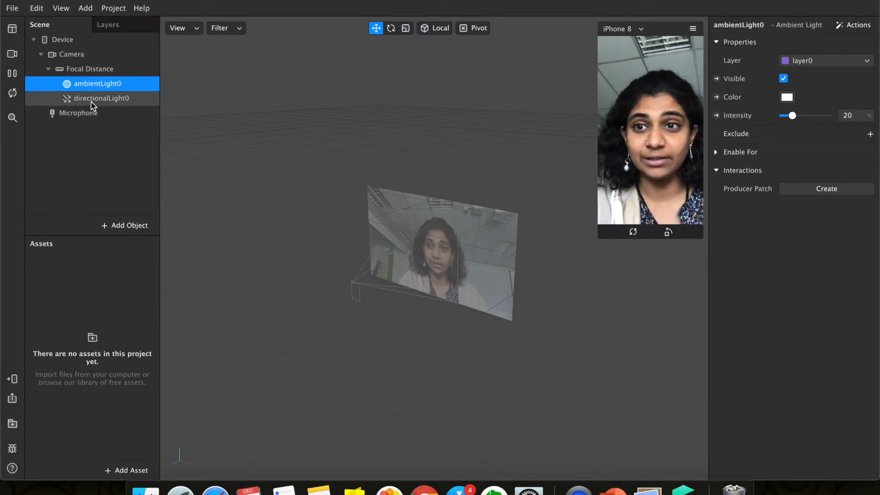
left_click(93, 98)
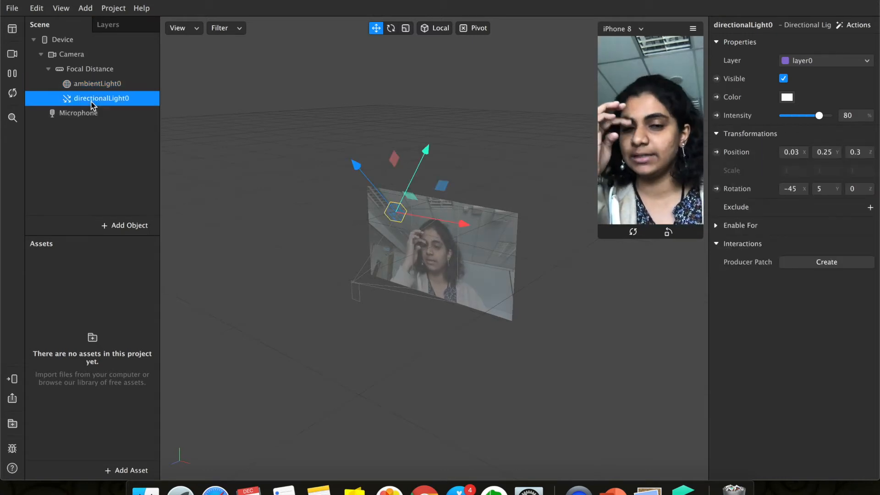
left_click(110, 227)
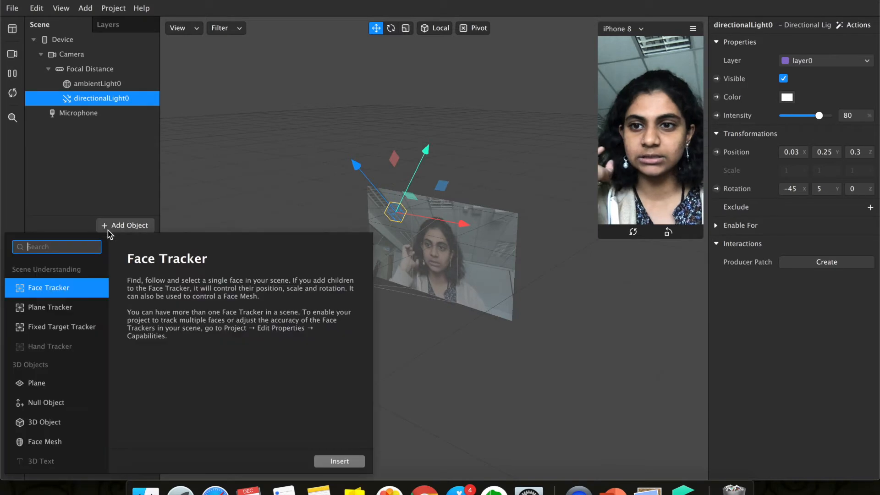
left_click(67, 290)
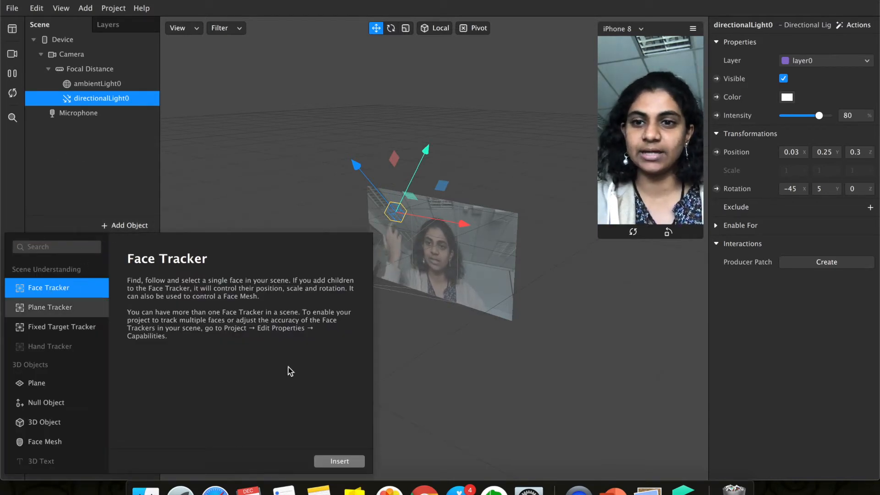
left_click(317, 461)
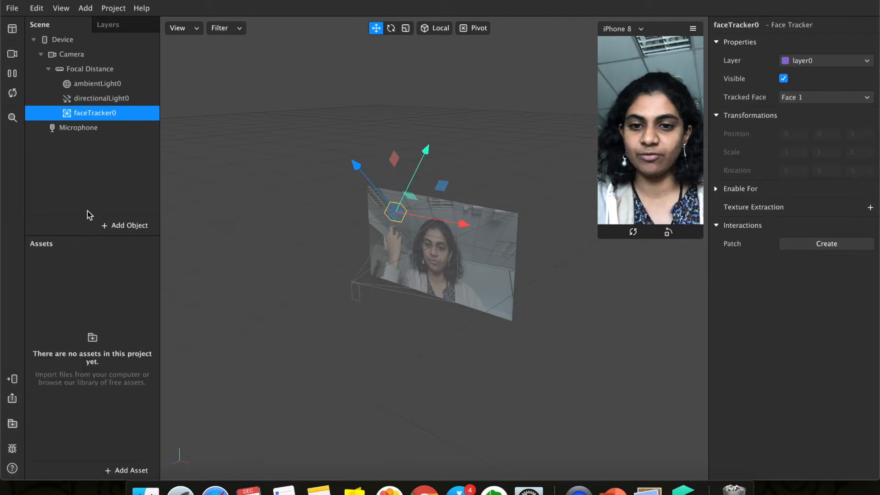
Add a plane as a child of the face tracker and give it a new material
right_click(109, 114)
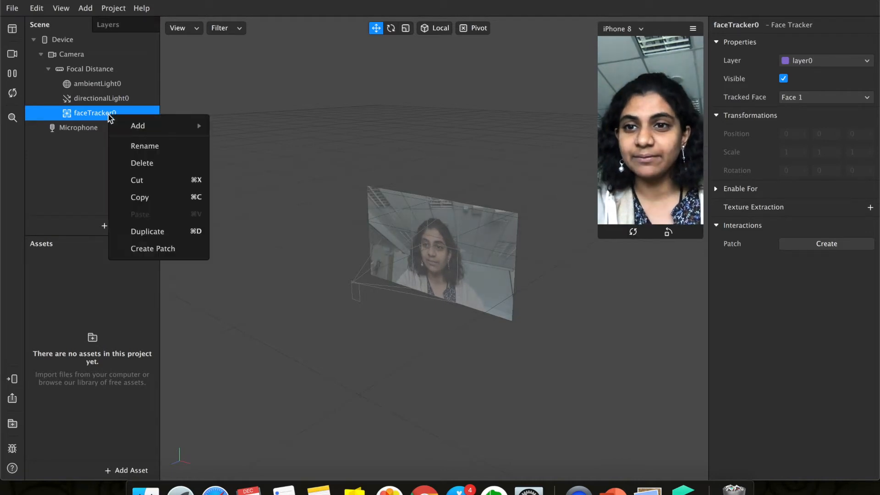
mouse_move(138, 128)
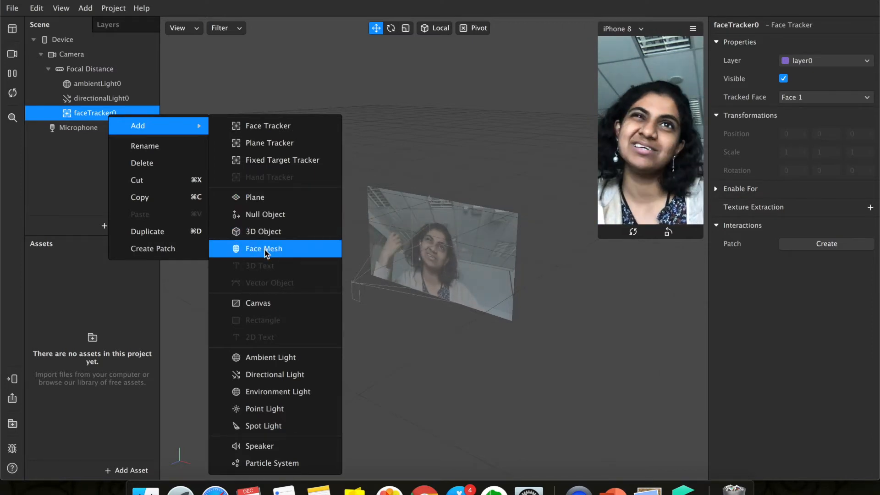
left_click(268, 198)
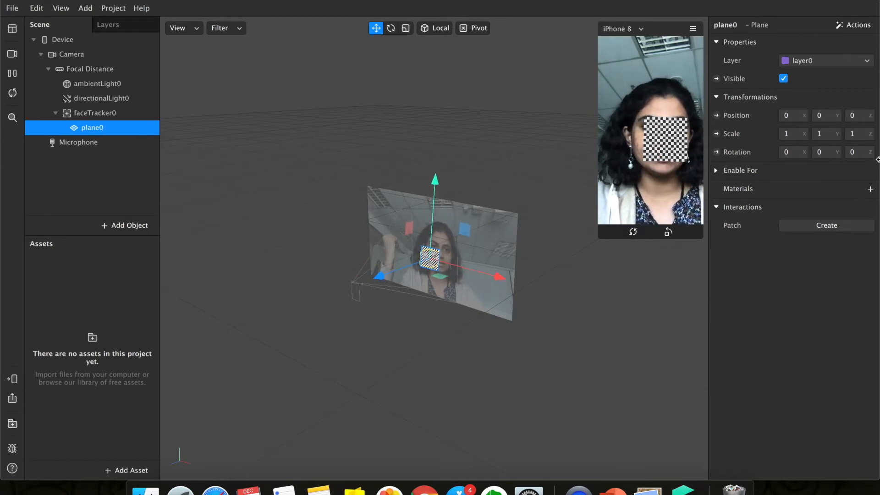
left_click(871, 189)
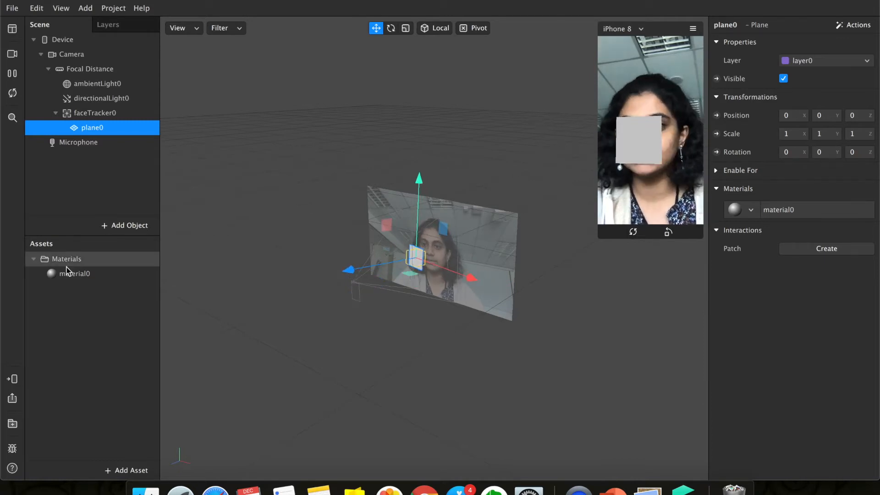
Load face.png from the Desktop as the plane material's diffuse texture and check the imported texture's properties
left_click(94, 278)
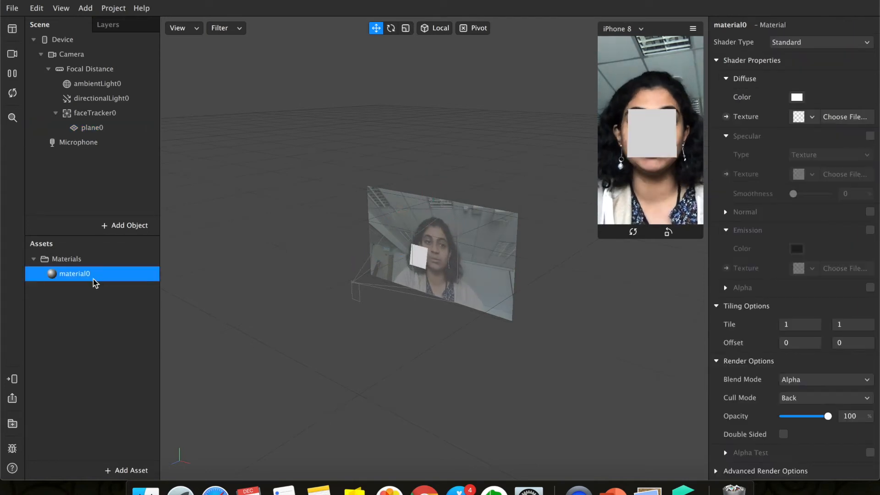
left_click(793, 121)
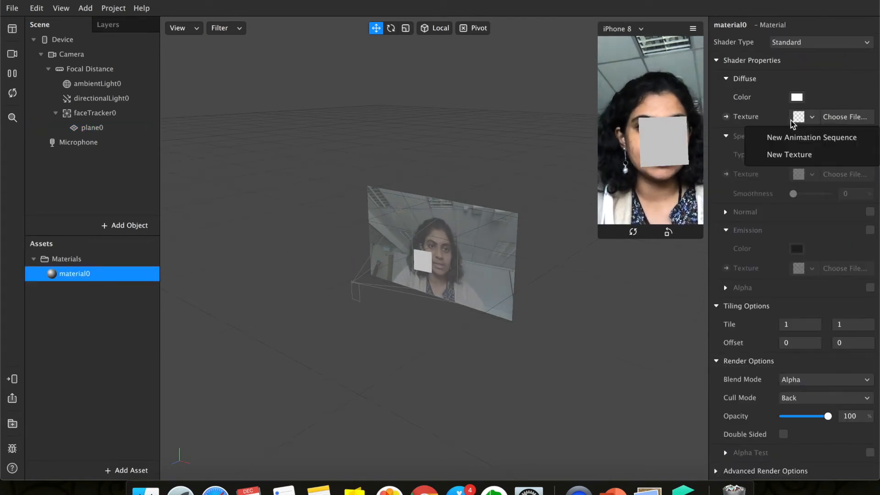
left_click(797, 156)
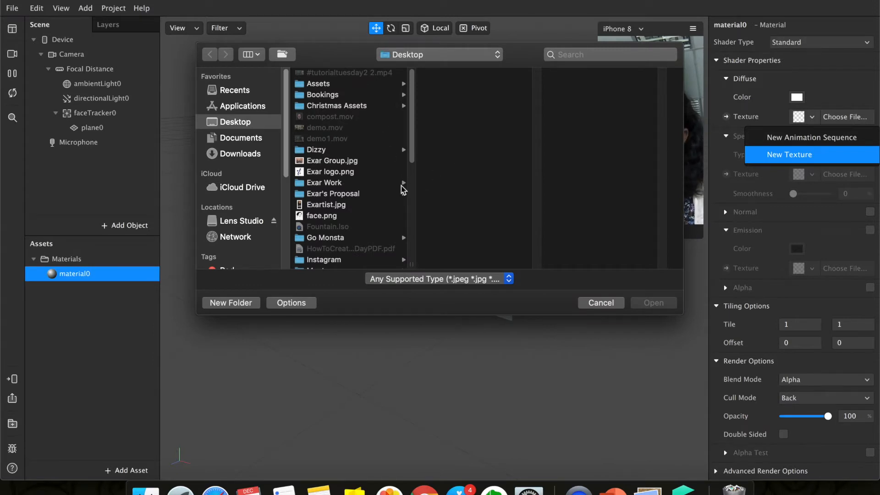
scroll(350, 149, "down", 1)
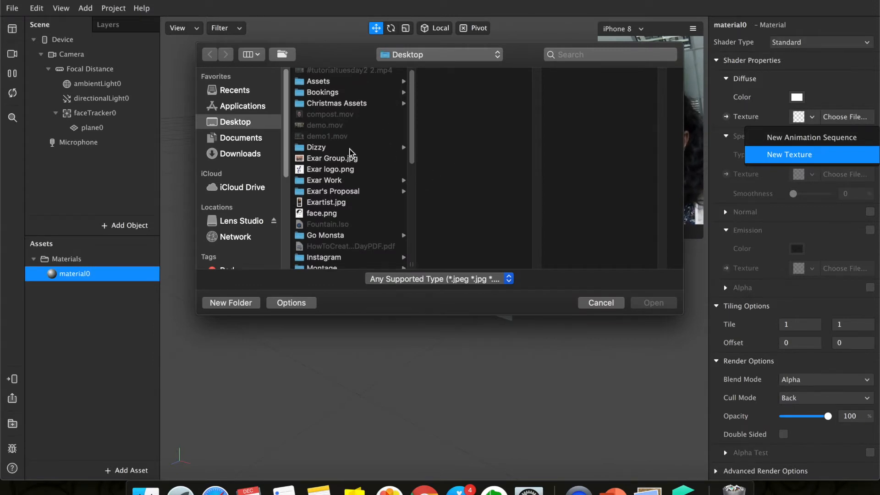
left_click(321, 216)
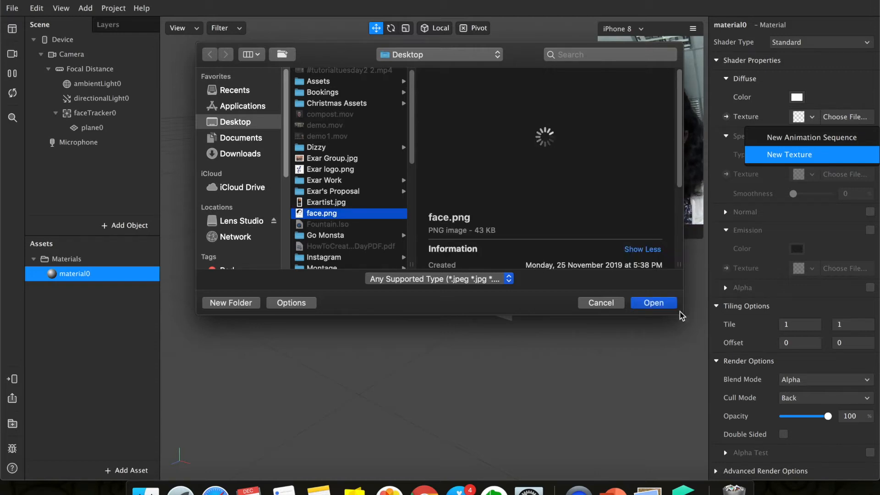
left_click(653, 303)
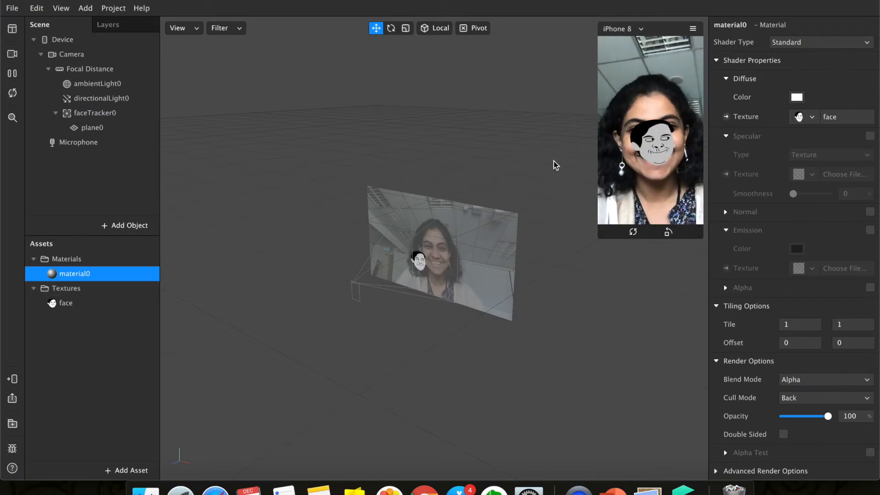
left_click(76, 303)
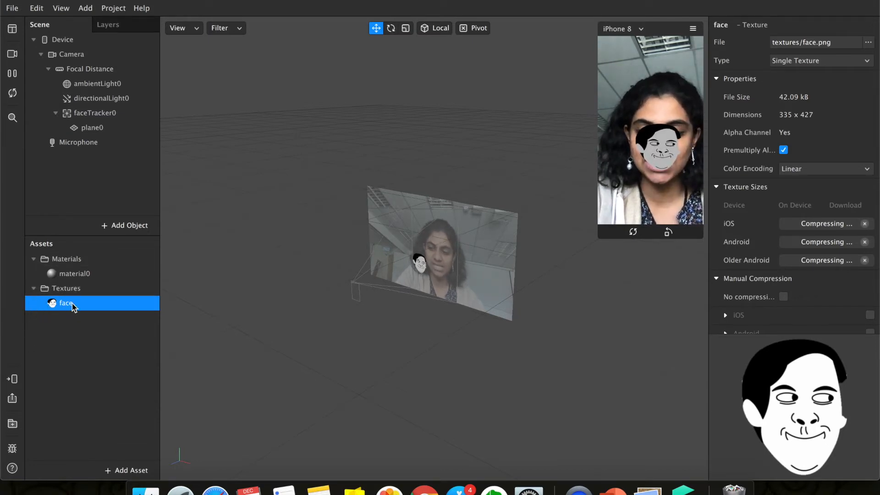
left_click(88, 274)
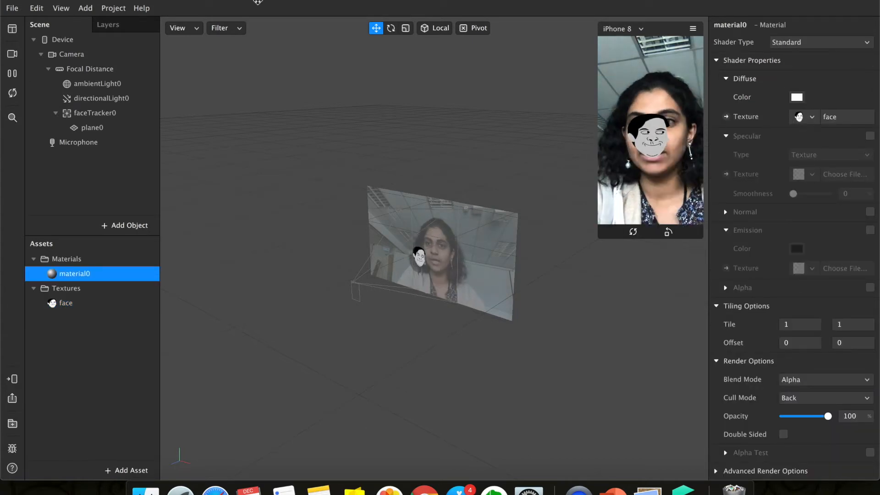
Move the face plane up above the head, to a Y position of about 0.12
left_click(110, 127)
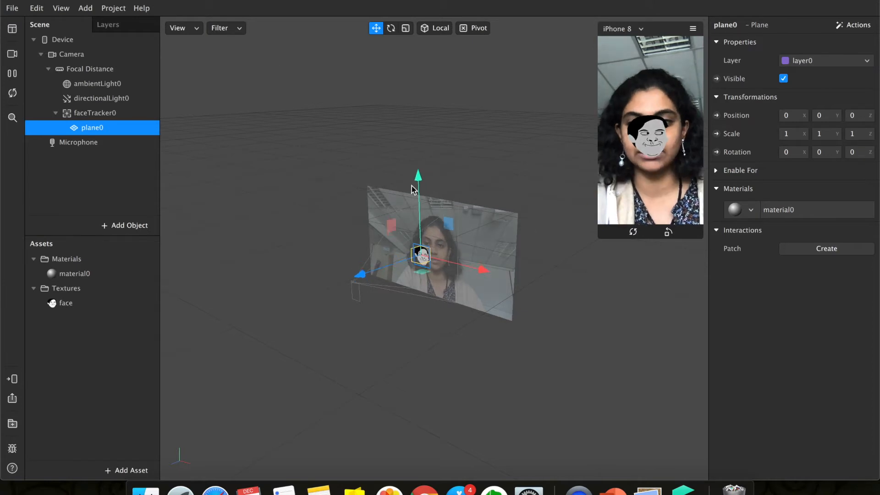
left_click(391, 30)
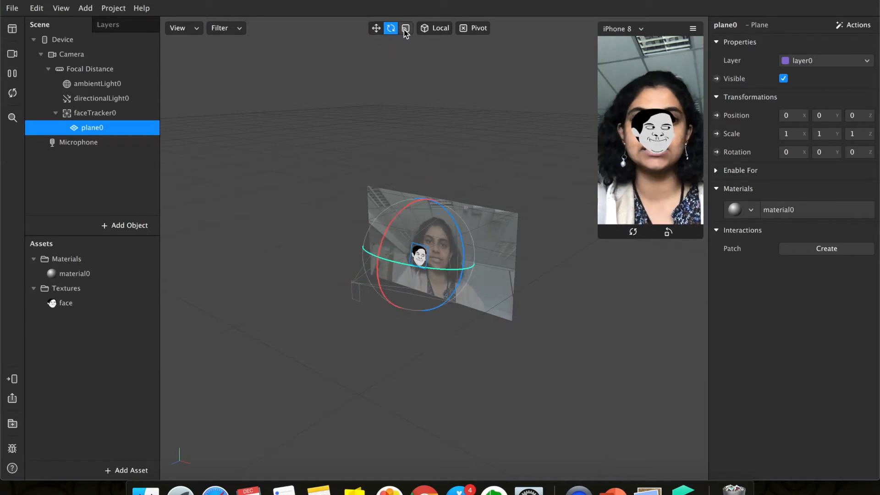
left_click(405, 29)
left_click(377, 30)
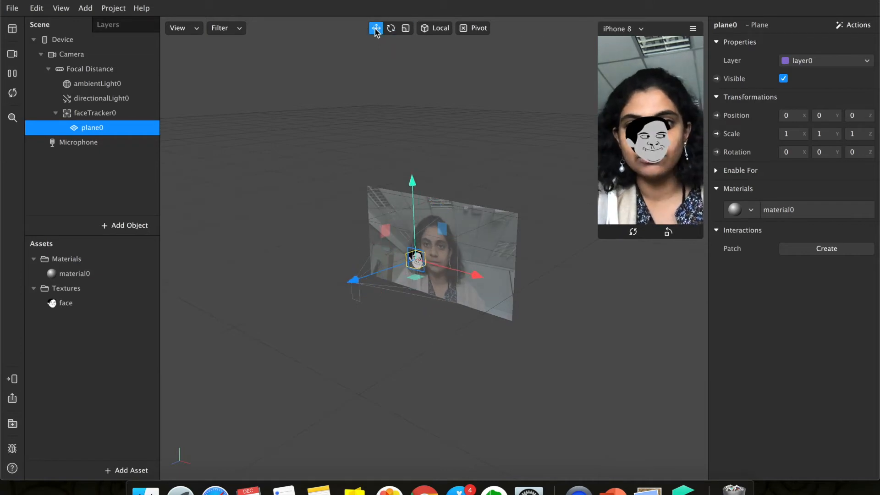
left_click_drag(413, 186, 419, 156)
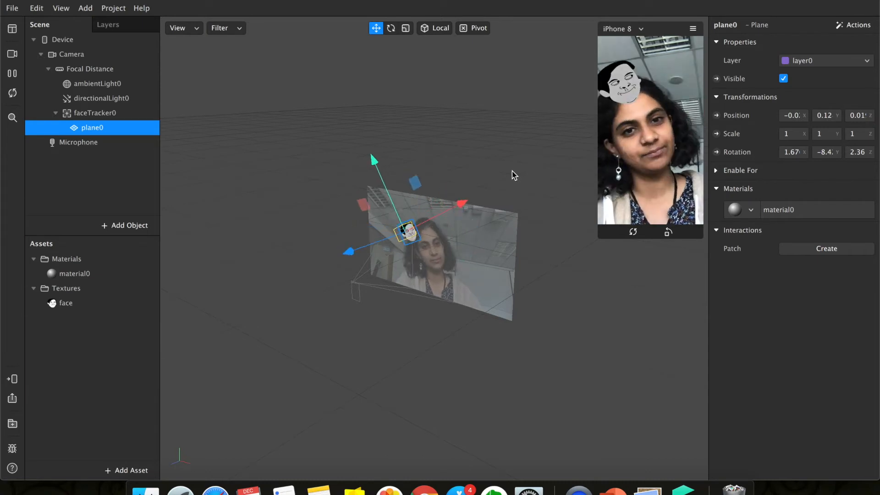
Scale the face plane to about 2.31 in X and Y and lower it over the face, to about 0.04 in Y
left_click(406, 29)
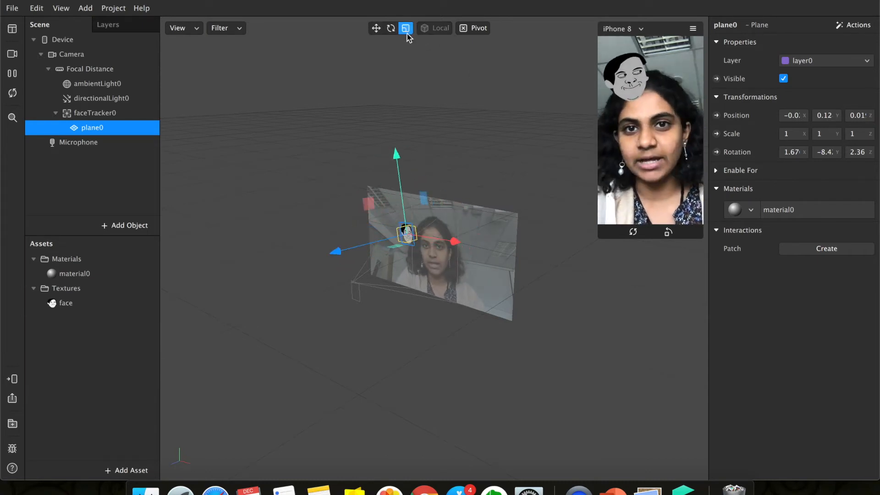
left_click_drag(436, 206, 478, 188)
key("w")
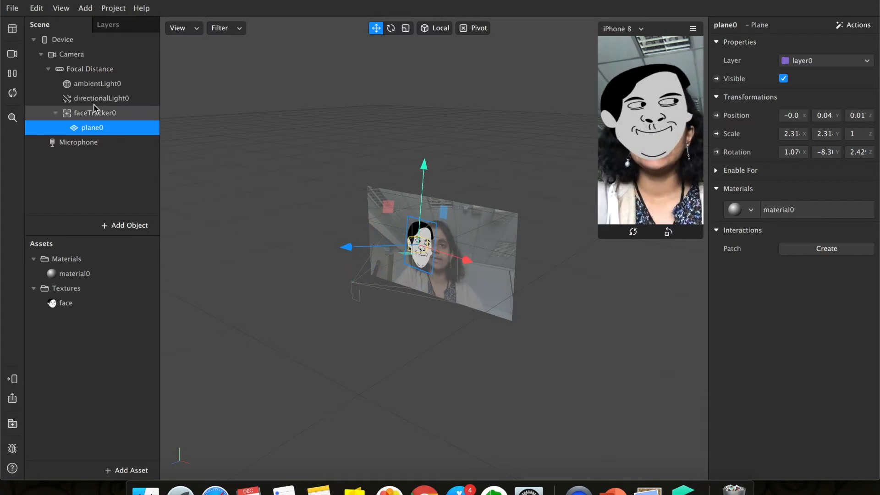
Create a new project from the Color Filter template
left_click(9, 2)
left_click(486, 65)
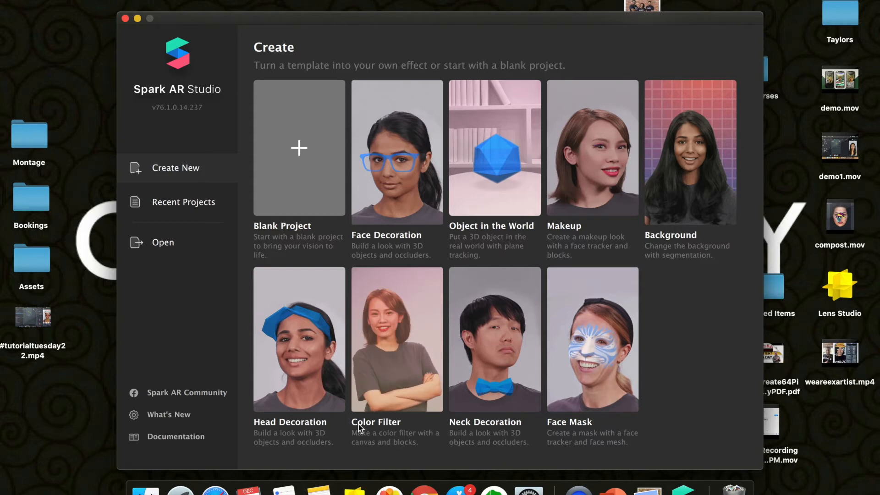
left_click(380, 340)
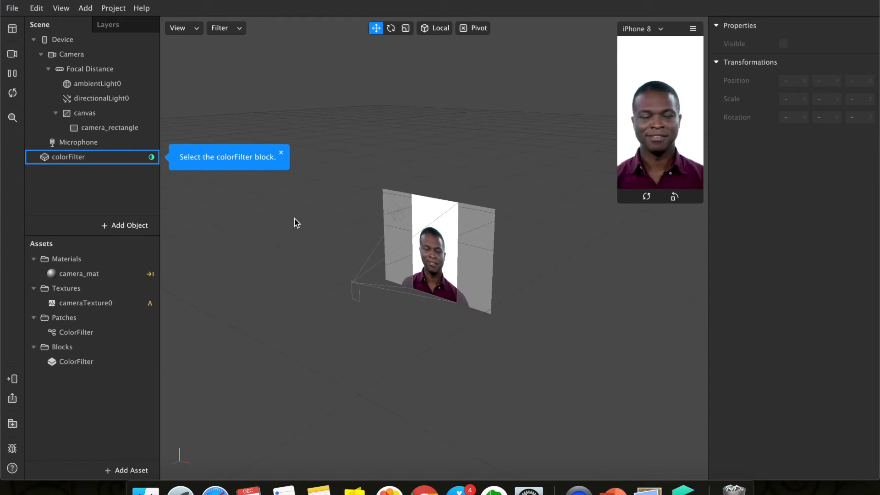
Use the built-in FaceTime HD Camera as the video source for the color filter project
left_click(11, 57)
left_click(70, 75)
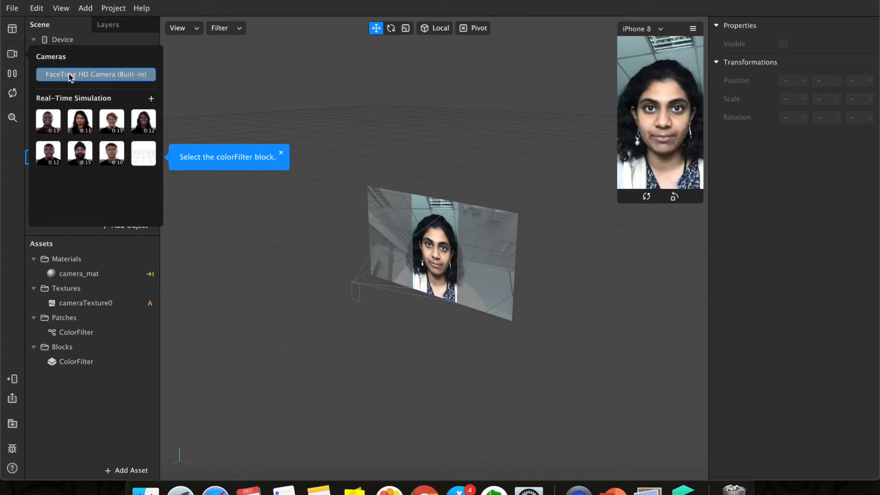
left_click(6, 174)
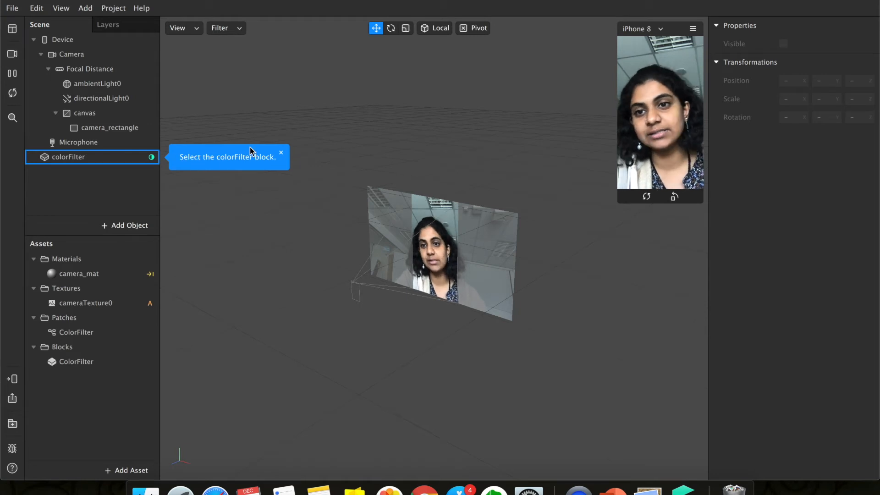
Set the colorFilter block's Brightness to about 2.2
left_click(114, 166)
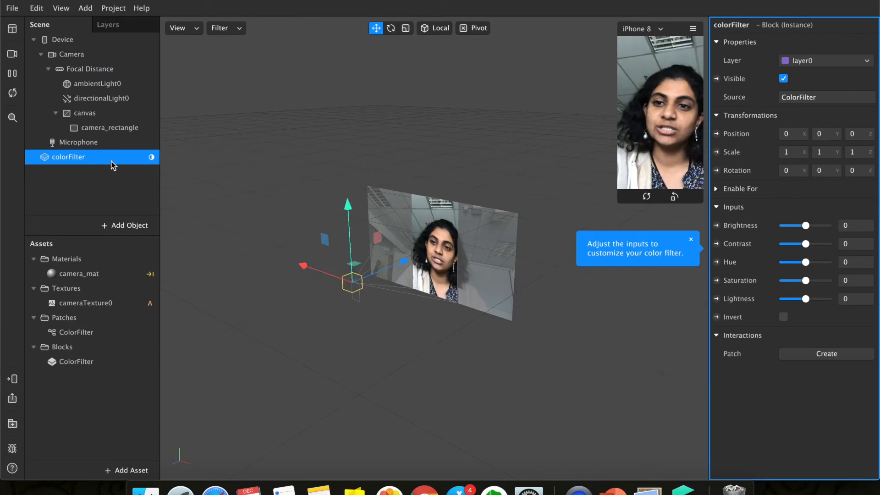
left_click(812, 225)
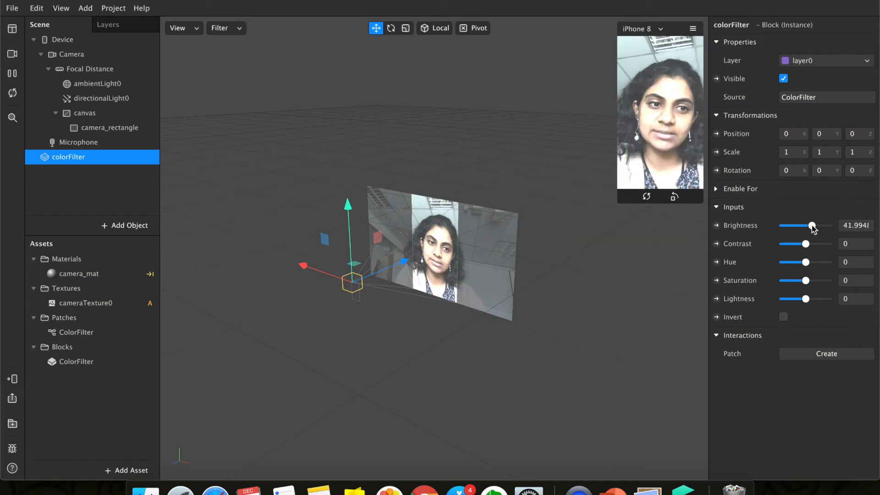
left_click(811, 226)
left_click(806, 229)
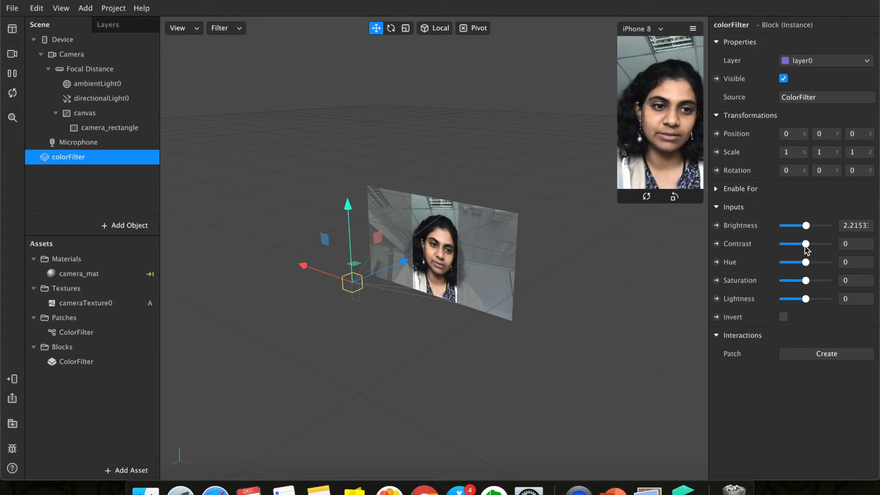
Set the color filter's Contrast to about -0.33 and its Hue to about -90.25
left_click_drag(805, 244, 793, 245)
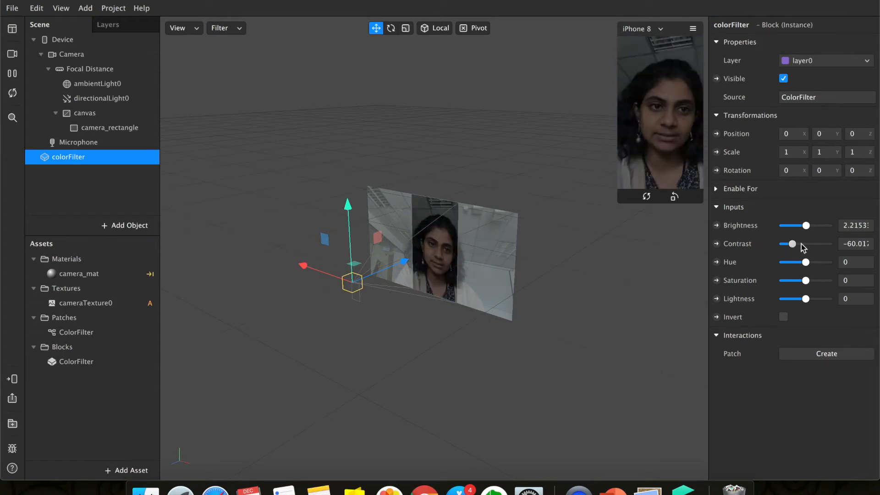
left_click(824, 244)
left_click_drag(822, 245, 795, 264)
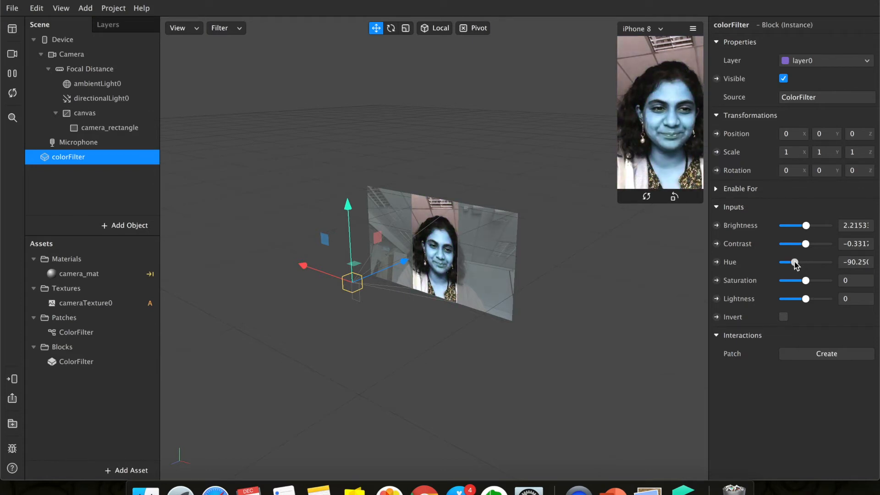
Set the color filter's Saturation to about -49.3 and its Lightness to about 1.79
left_click(818, 281)
left_click_drag(820, 285, 796, 285)
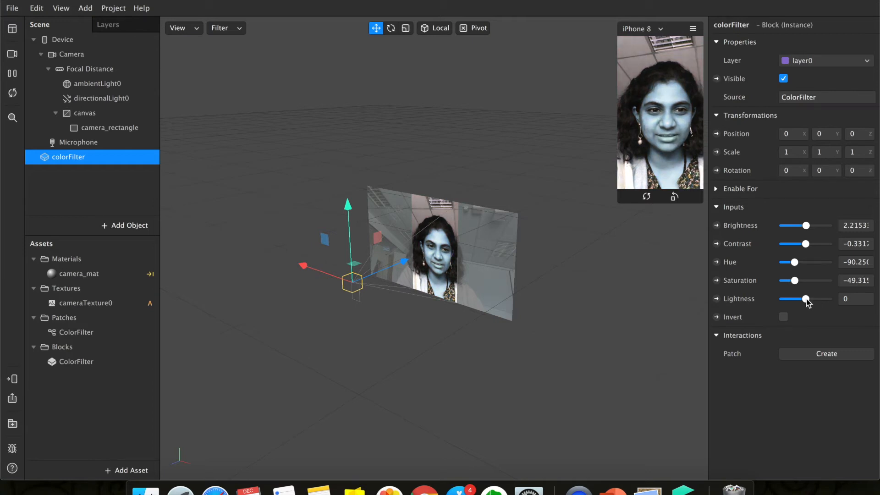
left_click(803, 299)
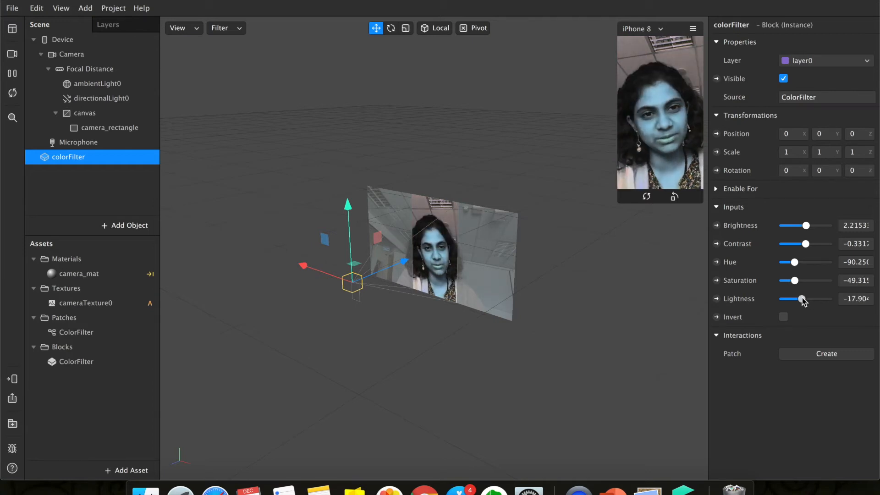
left_click(807, 299)
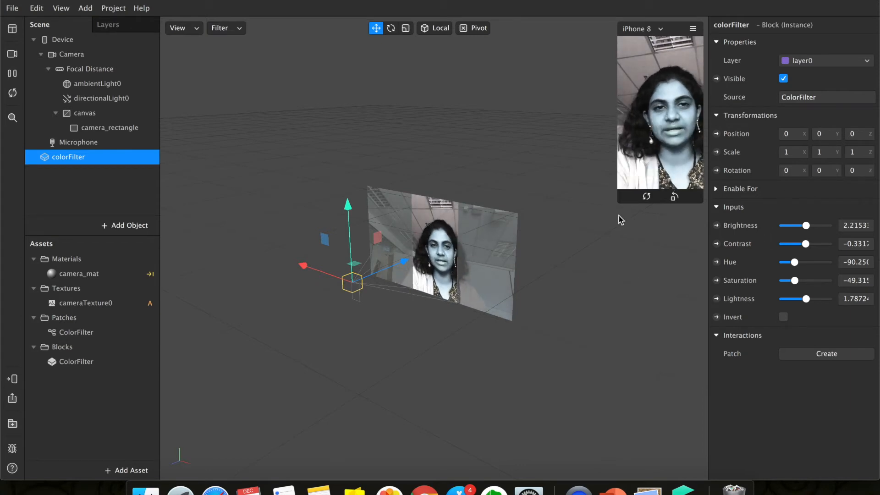
double_click(32, 1)
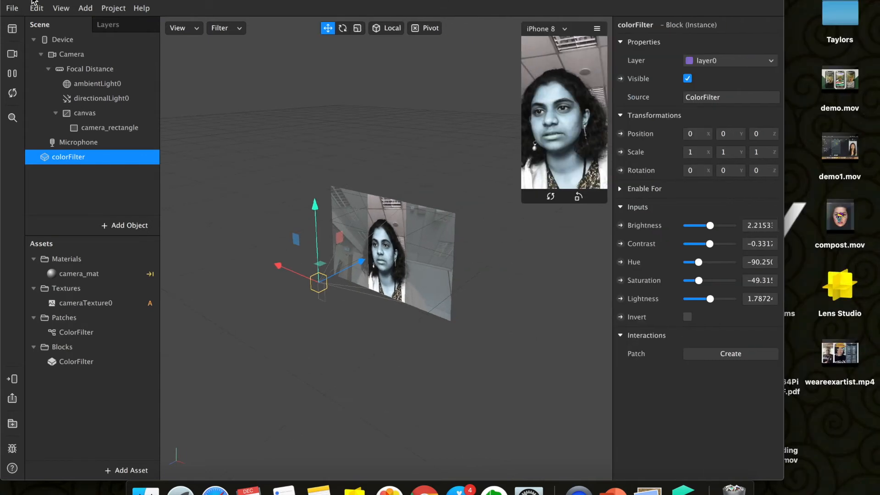
double_click(32, 1)
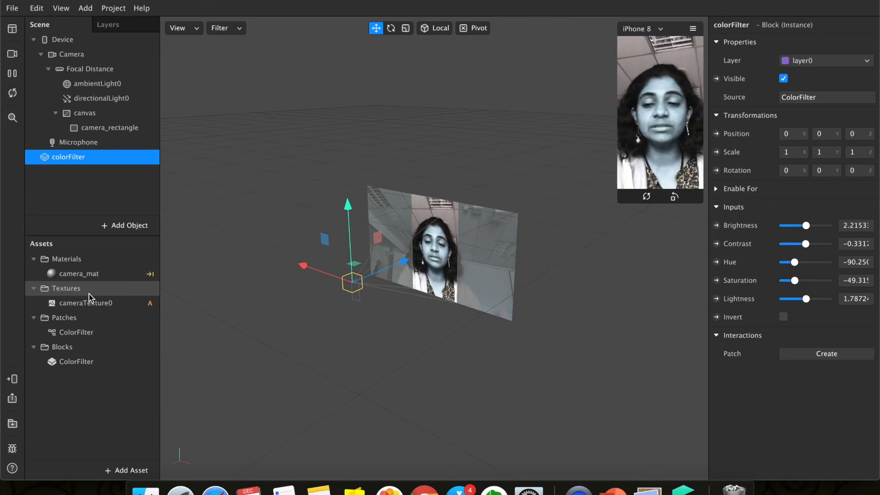
Send the effect to the Instagram Camera for testing and copy its test link
left_click(7, 380)
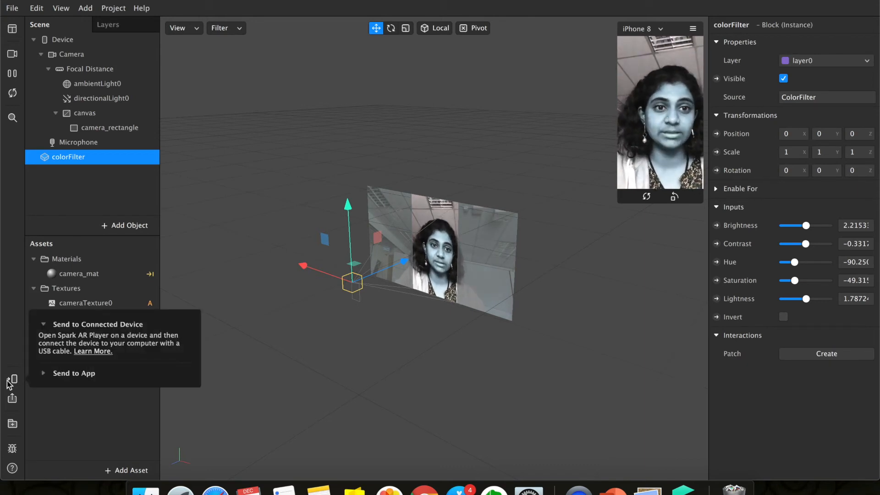
left_click(44, 373)
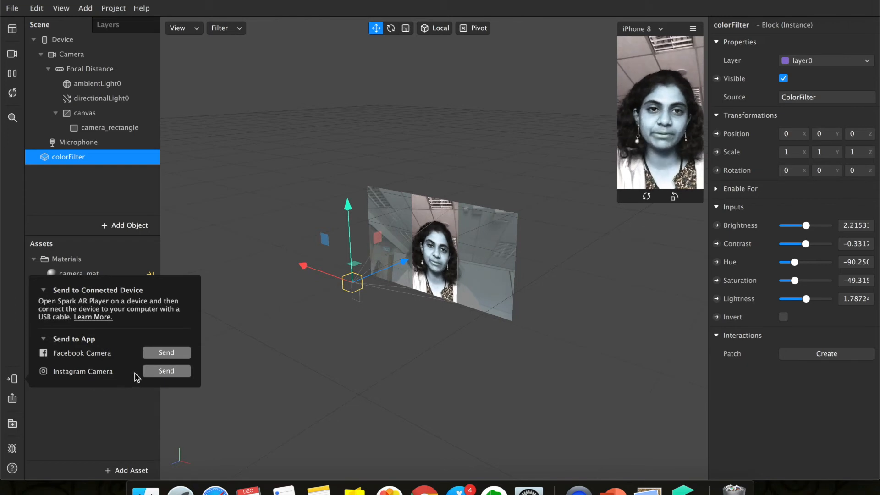
left_click(161, 371)
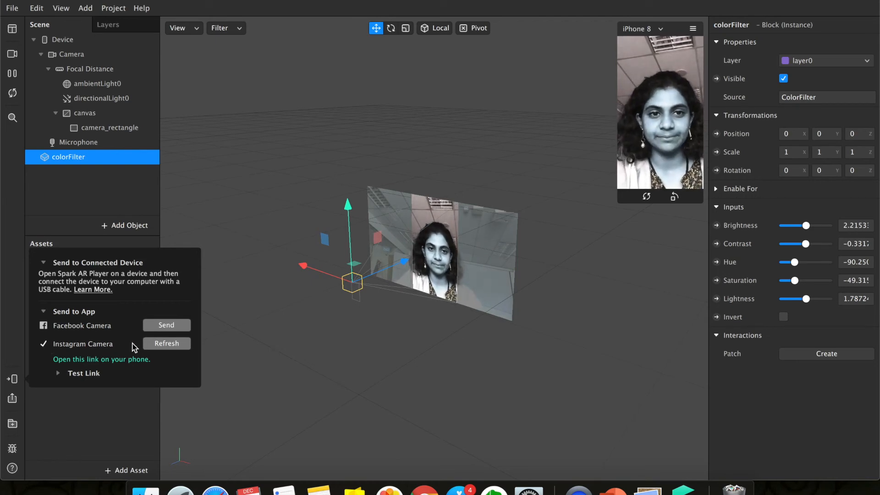
left_click(57, 373)
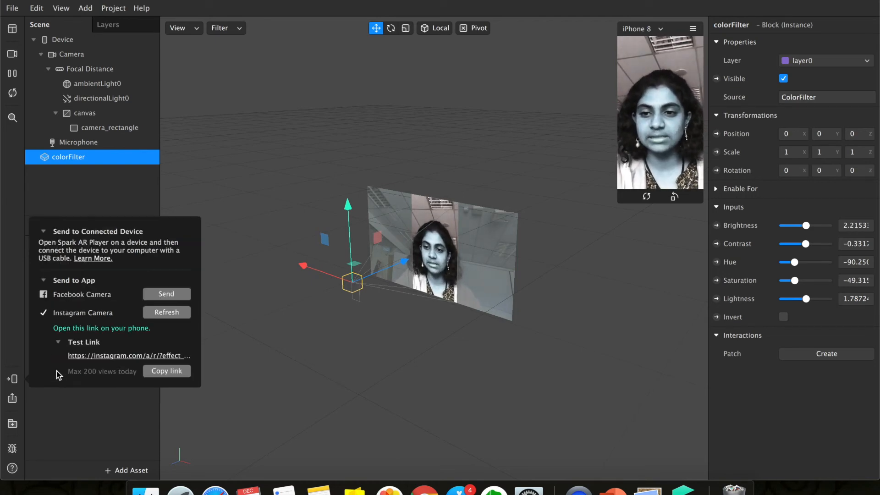
left_click(161, 372)
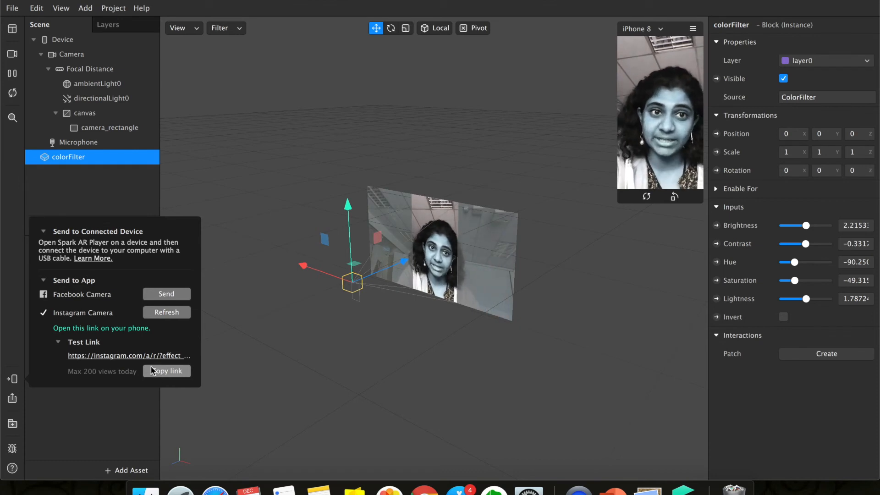
left_click(73, 433)
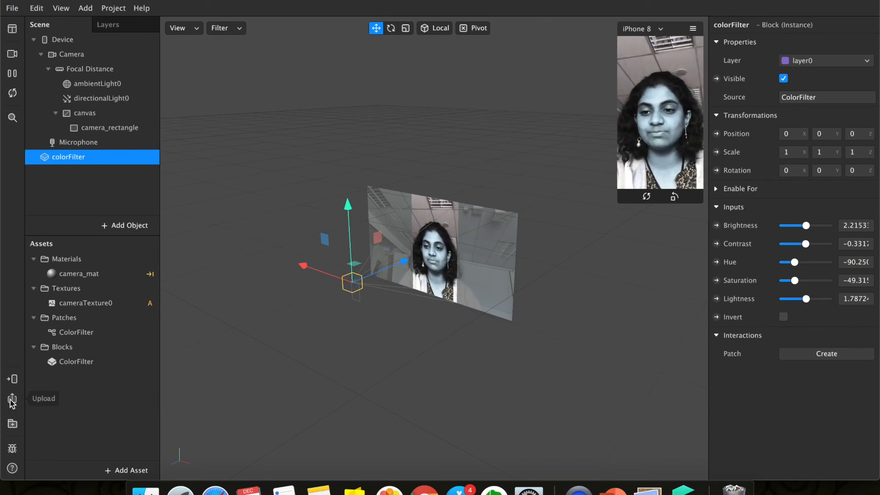
Upload the effect to Spark AR Hub with the option to publish it as a new effect
left_click(12, 402)
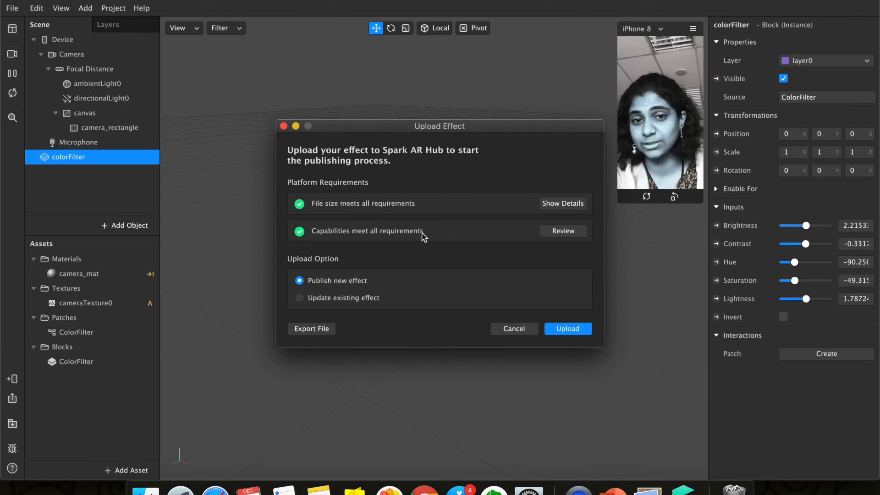
left_click(580, 333)
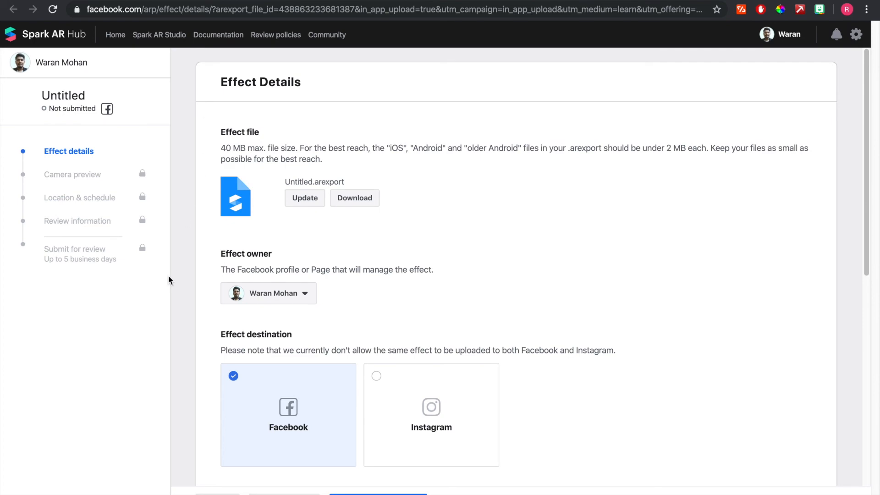
Review the effect details form, including the maximum size allowed for the effect file
scroll(388, 275, "down", 3)
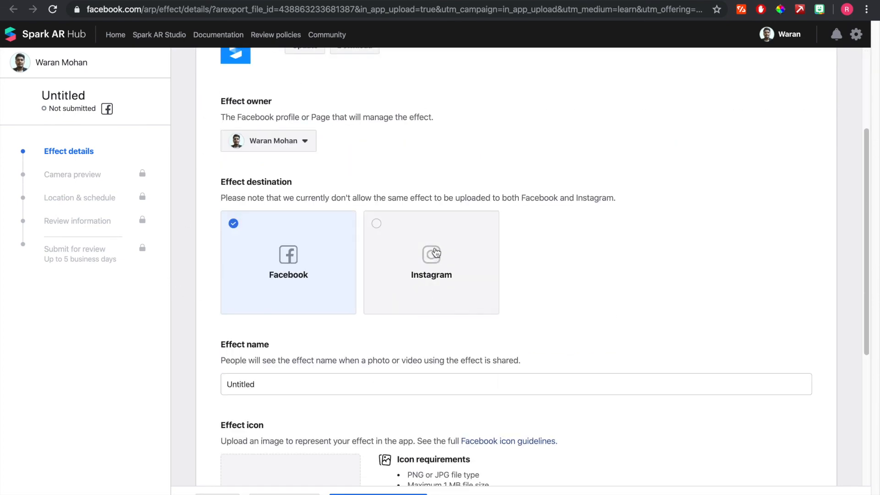
scroll(429, 273, "up", 1)
scroll(425, 275, "up", 3)
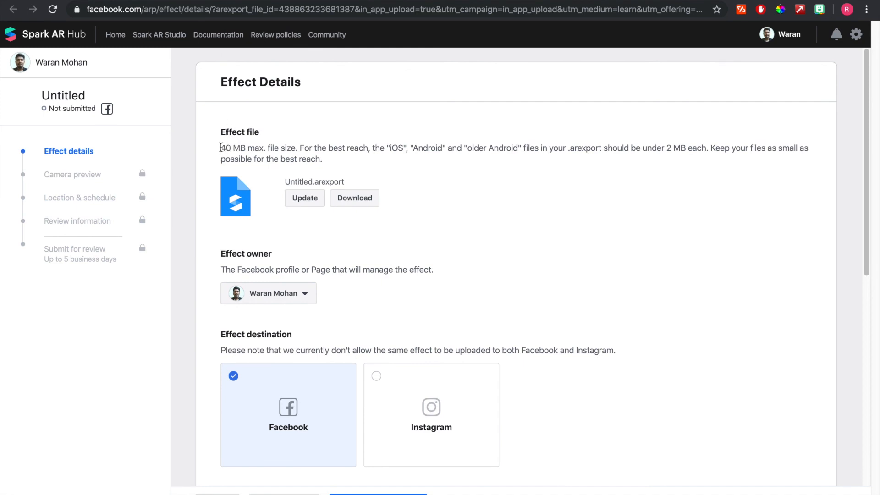
left_click_drag(219, 148, 265, 149)
scroll(556, 243, "down", 1)
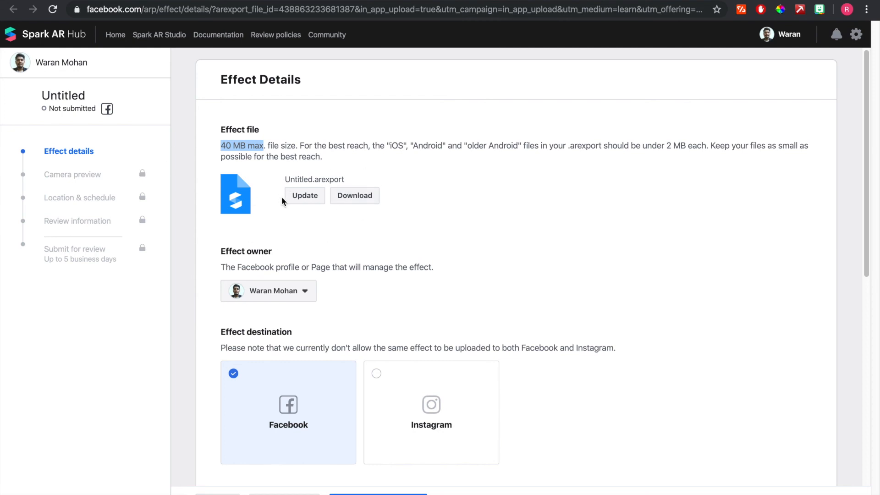
Choose Instagram as the effect destination and check which Instagram account is assigned
scroll(312, 220, "down", 2)
scroll(260, 252, "down", 3)
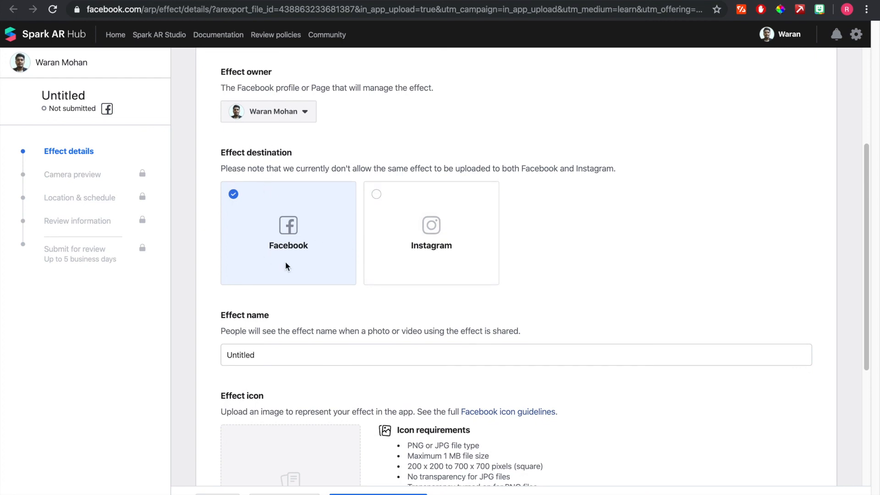
left_click(382, 243)
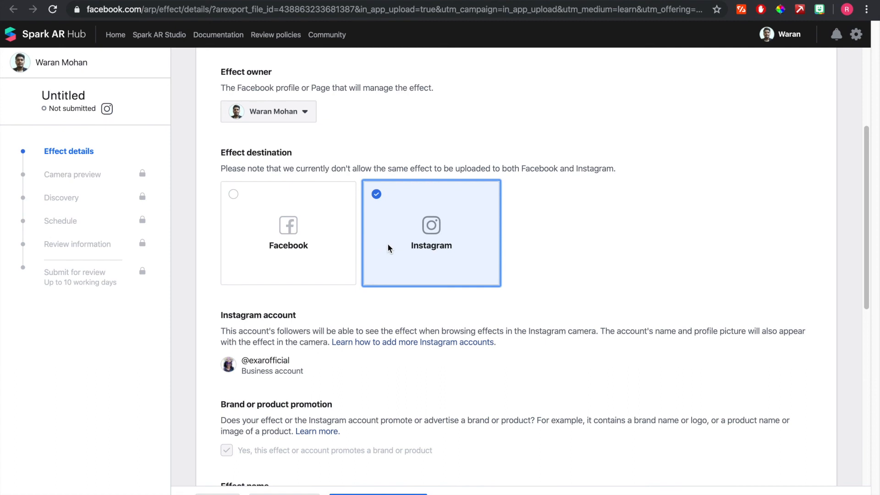
scroll(411, 253, "down", 1)
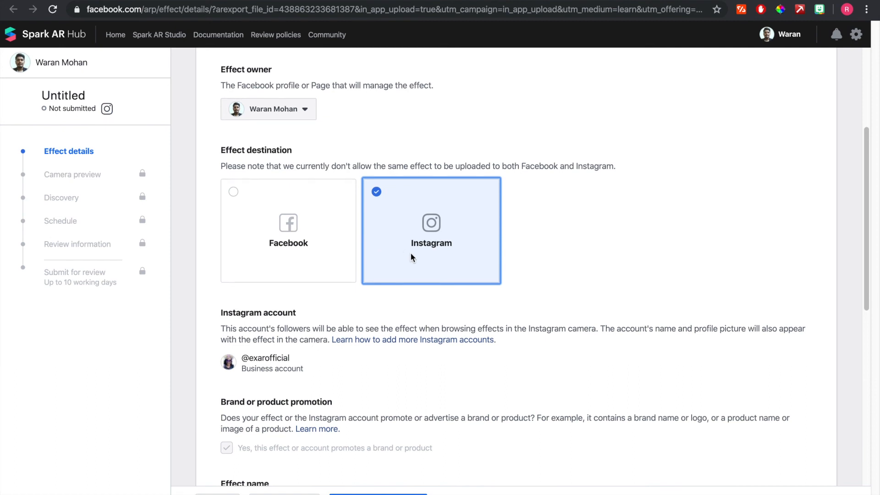
scroll(410, 259, "down", 1)
scroll(411, 263, "down", 1)
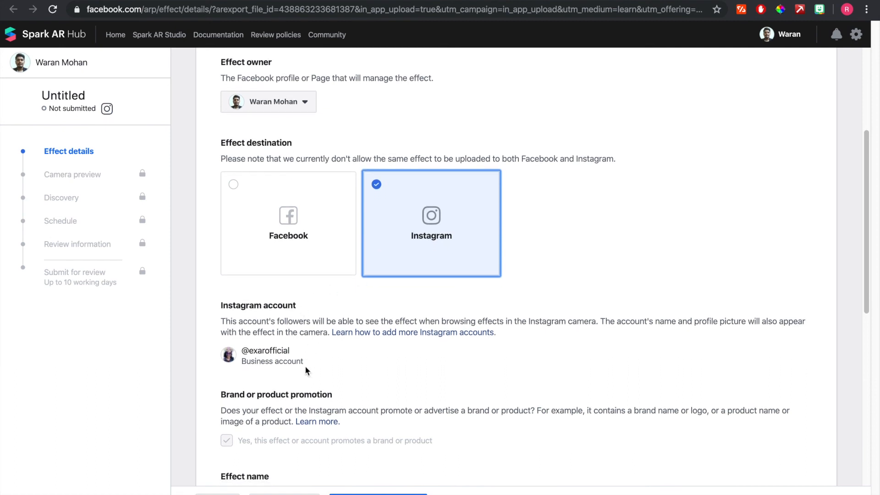
left_click_drag(305, 365, 234, 354)
scroll(234, 351, "down", 1)
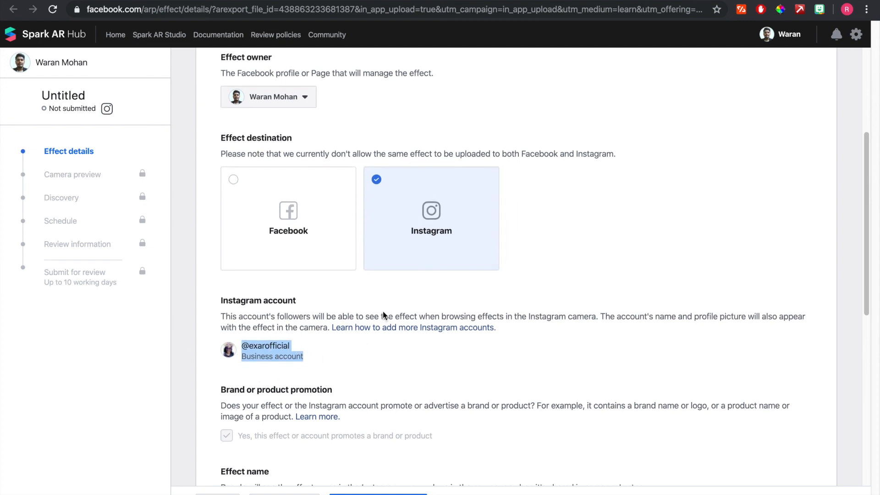
Name the effect "Black and white"
scroll(315, 362, "down", 8)
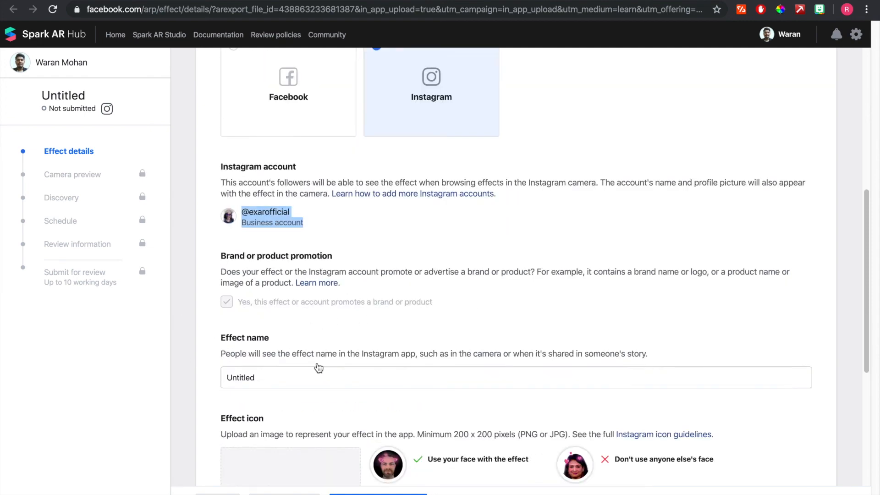
double_click(270, 159)
type("B")
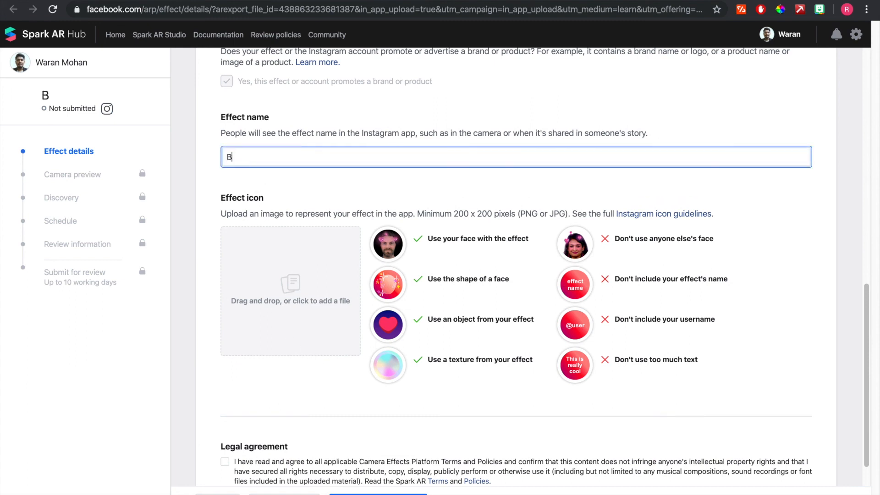
type("lack anf")
key("BackSpace")
type("d white")
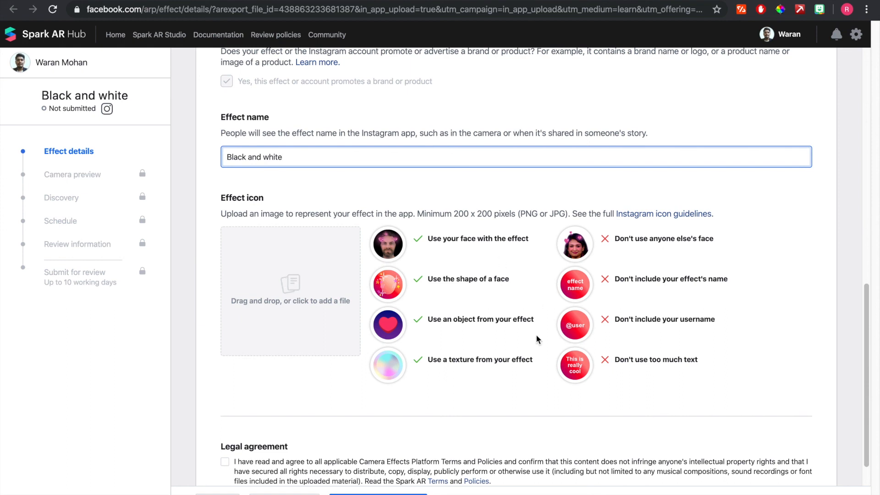
scroll(443, 359, "down", 1)
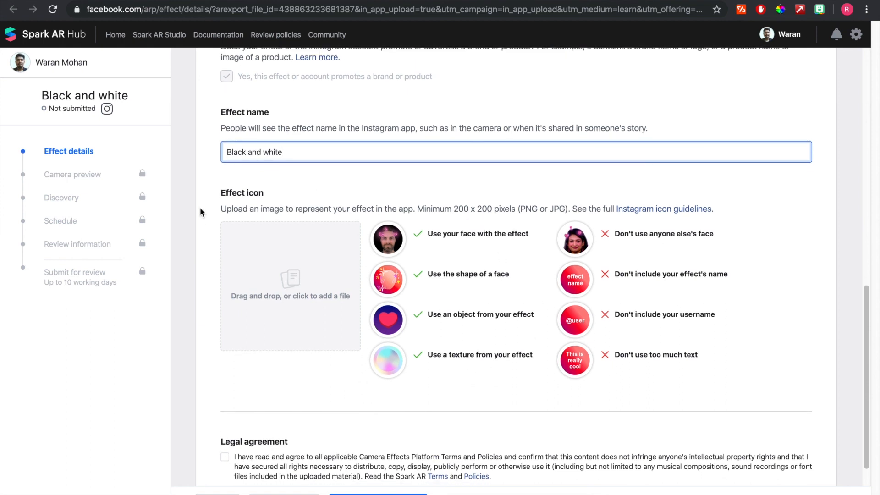